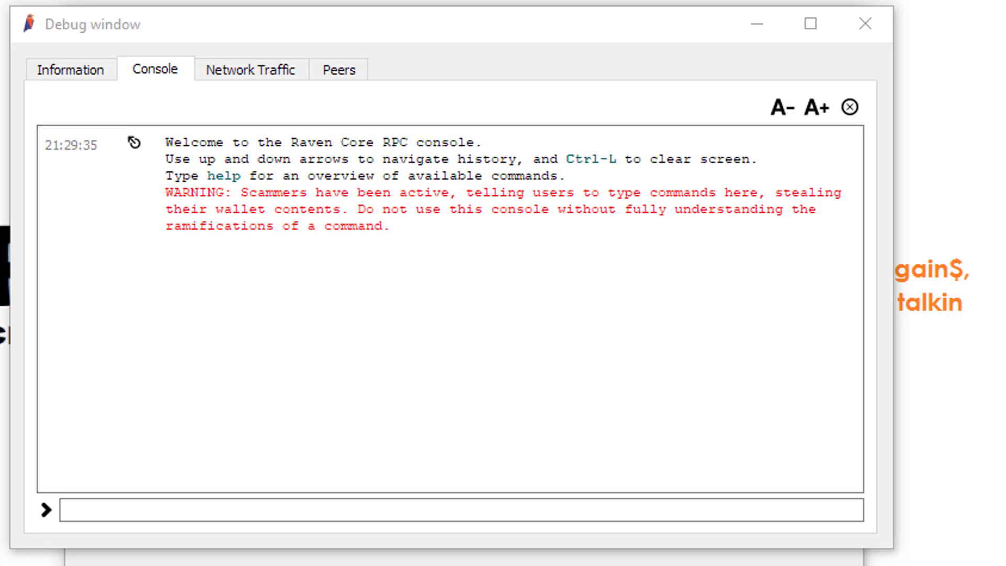
- Begin a walletpassphrase command in the console using the autocomplete suggestions
click(130, 508)
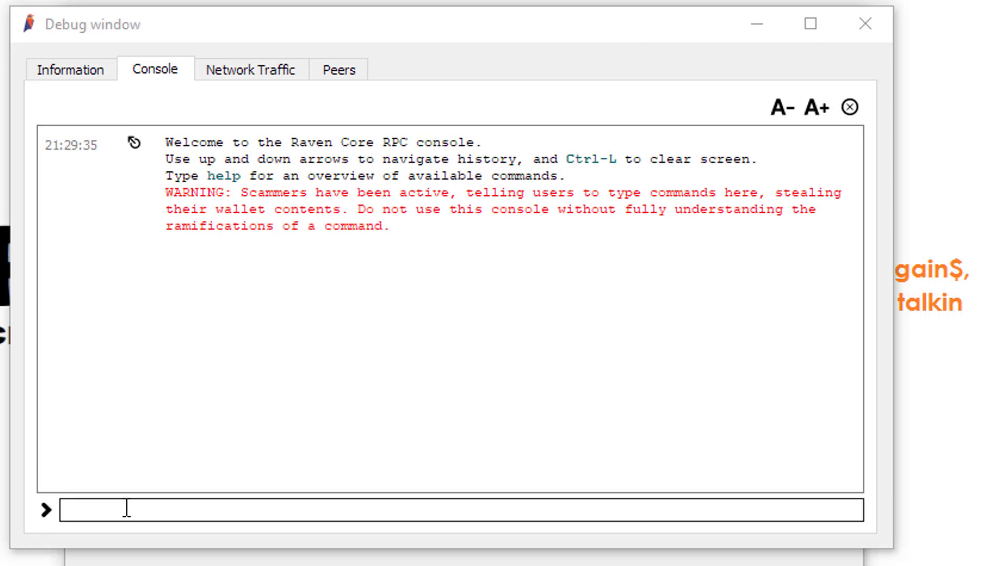
click(127, 508)
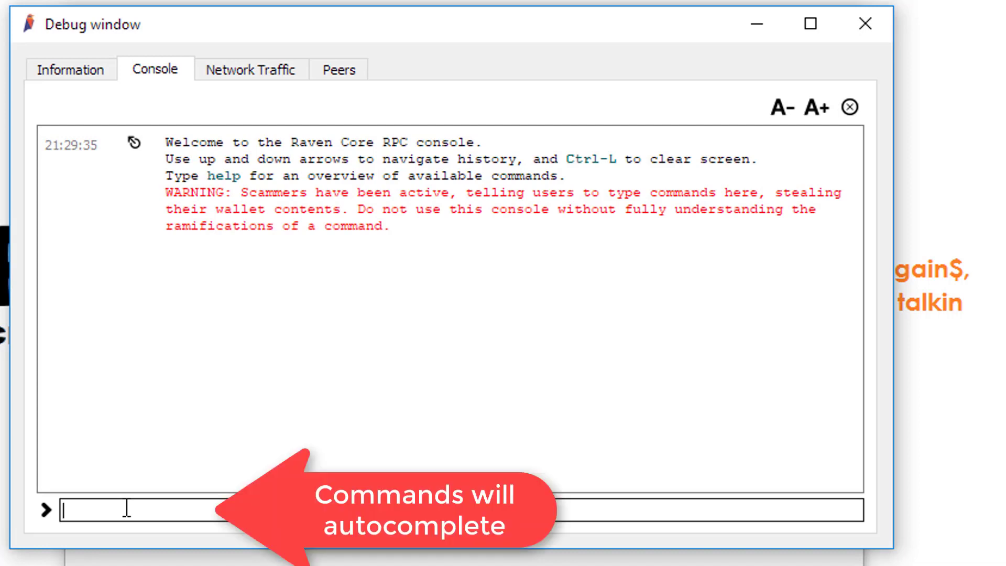
text(W)
key(BackSpace)
text(A)
key(BackSpace)
text(wa)
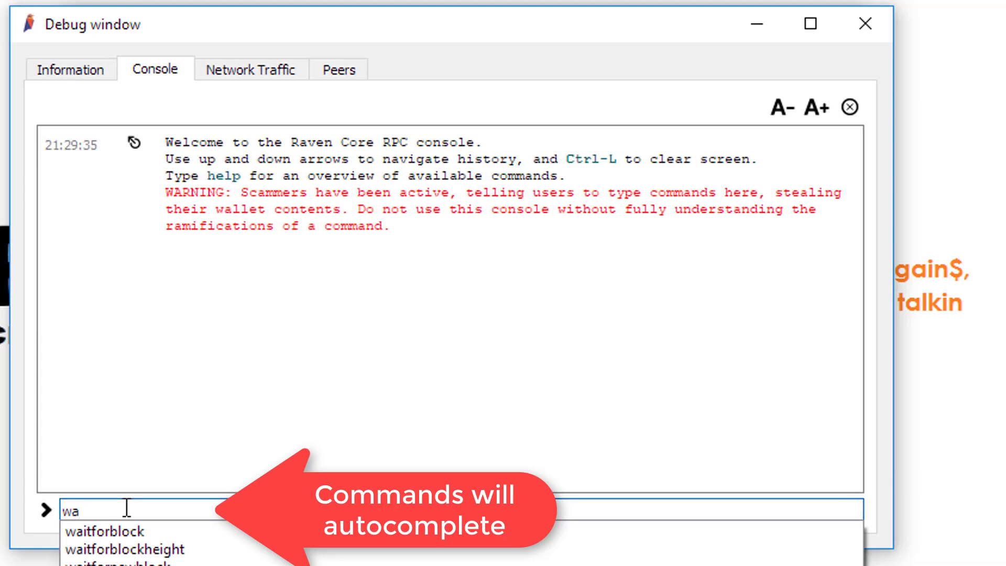
key(BackSpace)
key(BackSpace)
text(wall)
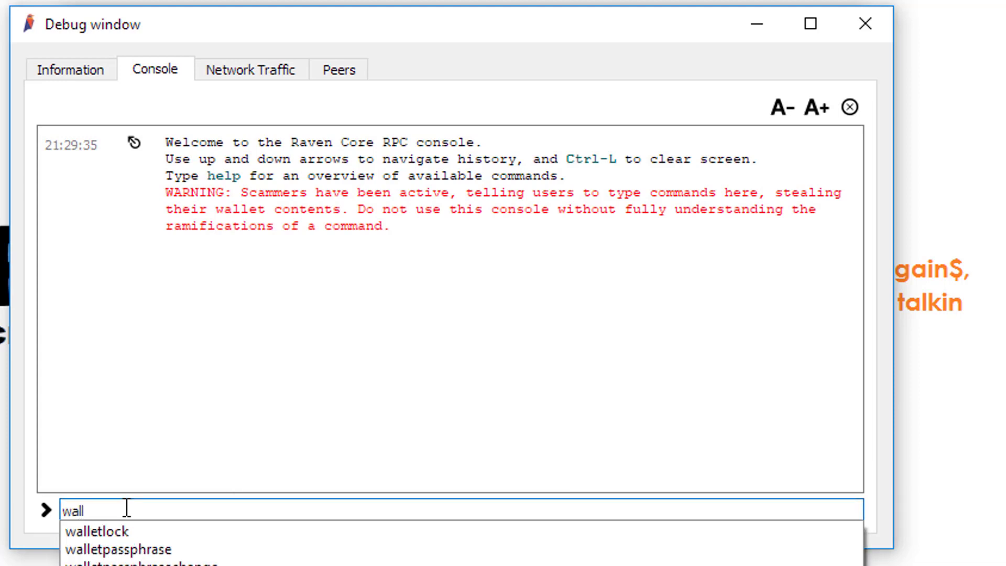
key(Down)
key(Down)
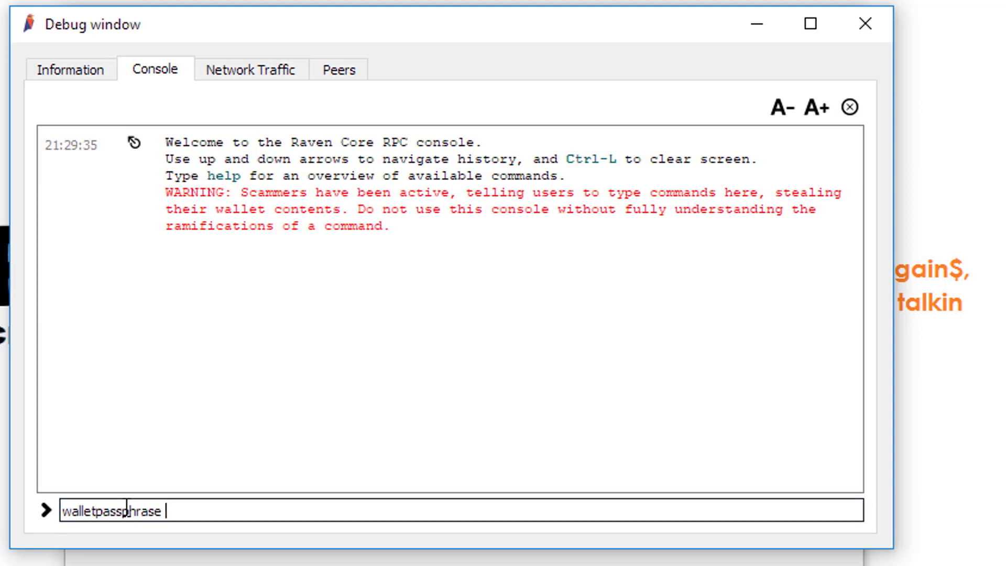
- Try to unlock the wallet by adding the quoted wallet passphrase and a 60-second timeout, then run the command
text(")
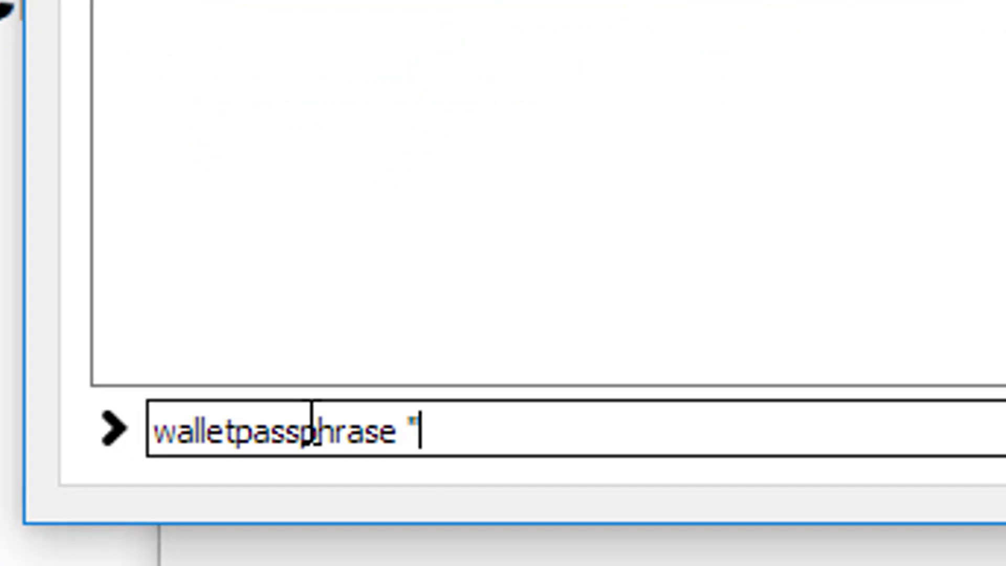
text(yourpassphra)
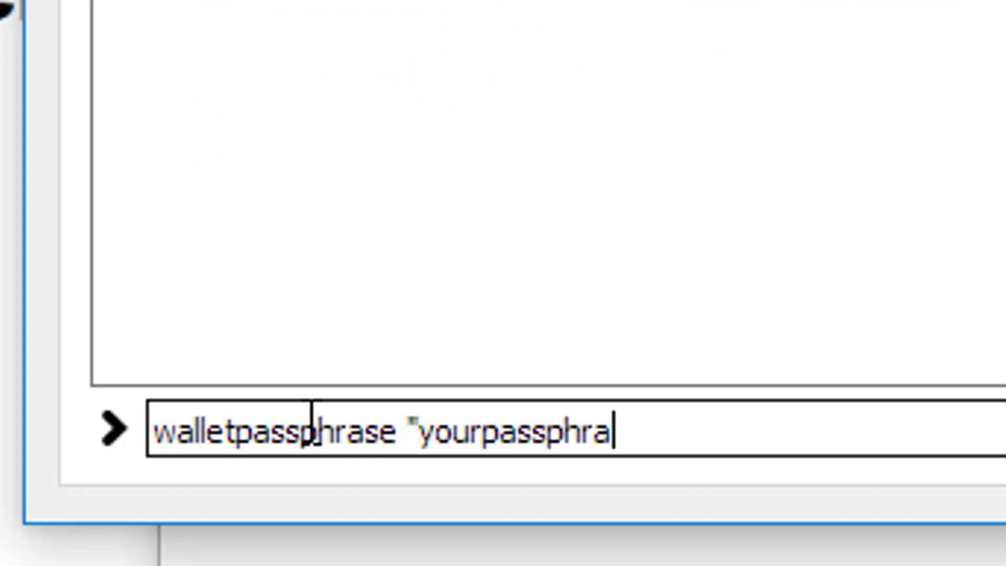
text(se")
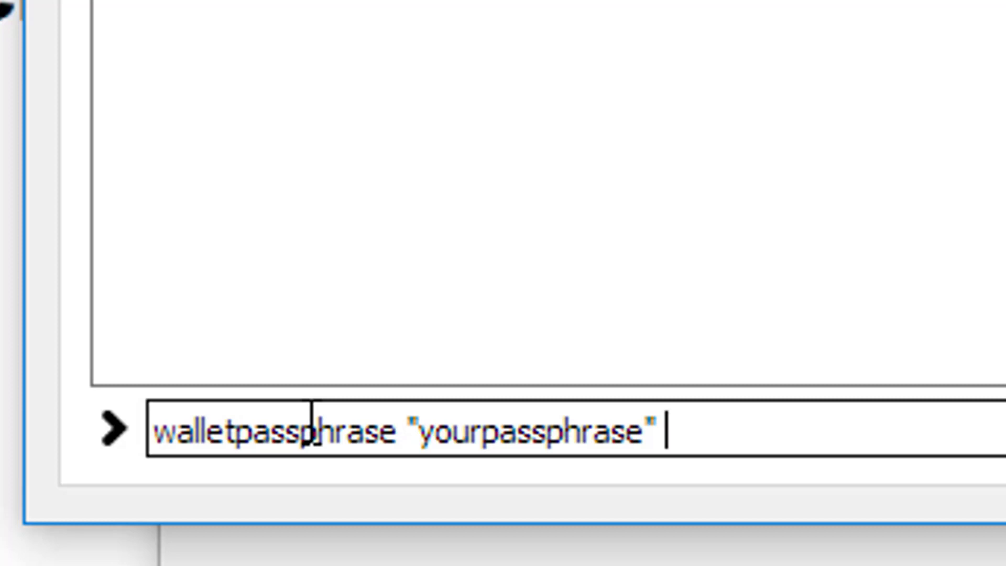
text( 60)
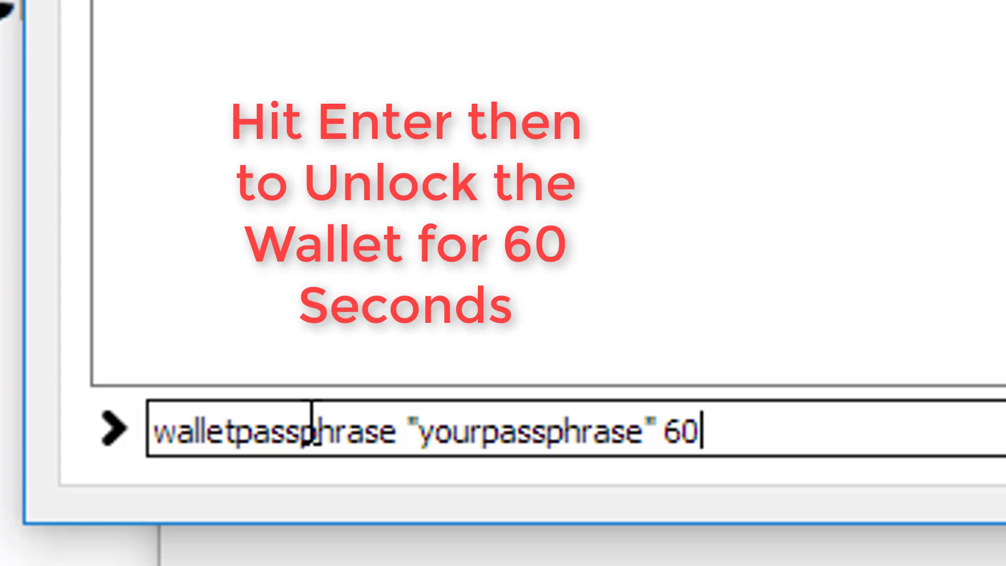
key(Return)
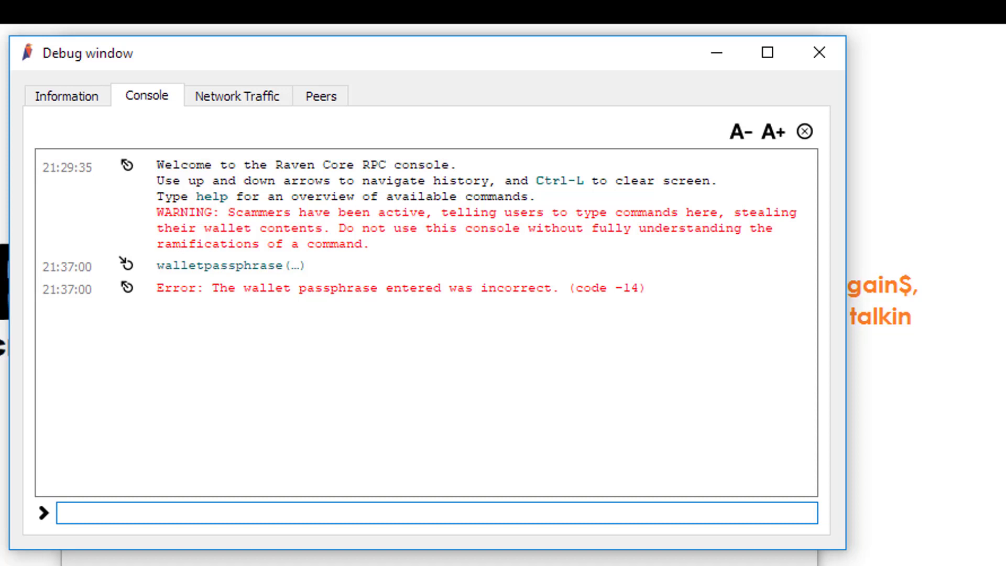
- Unlock the wallet by pasting and running the copied walletpassphrase command, and highlight its reply in the console
key(alt+Tab)
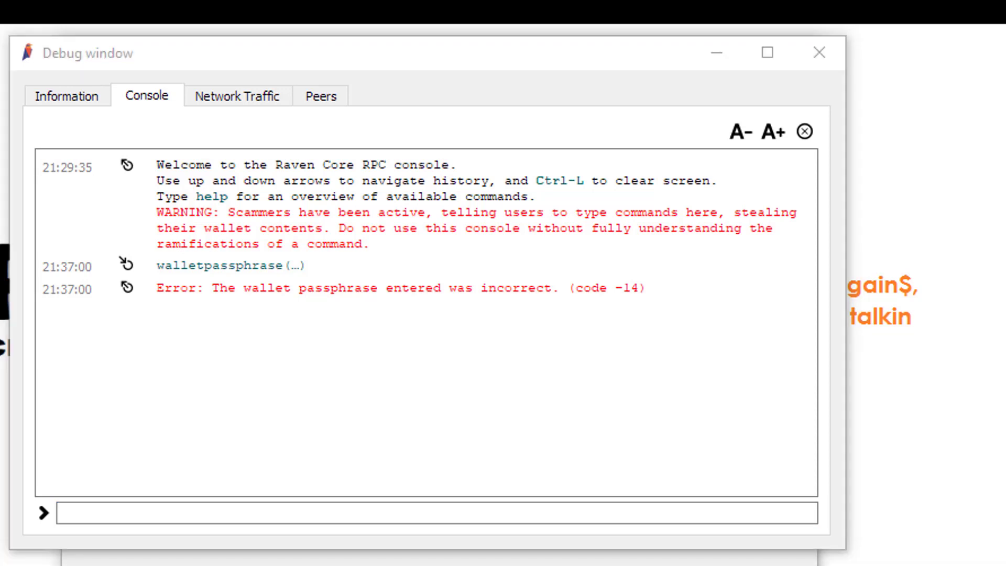
click(98, 519)
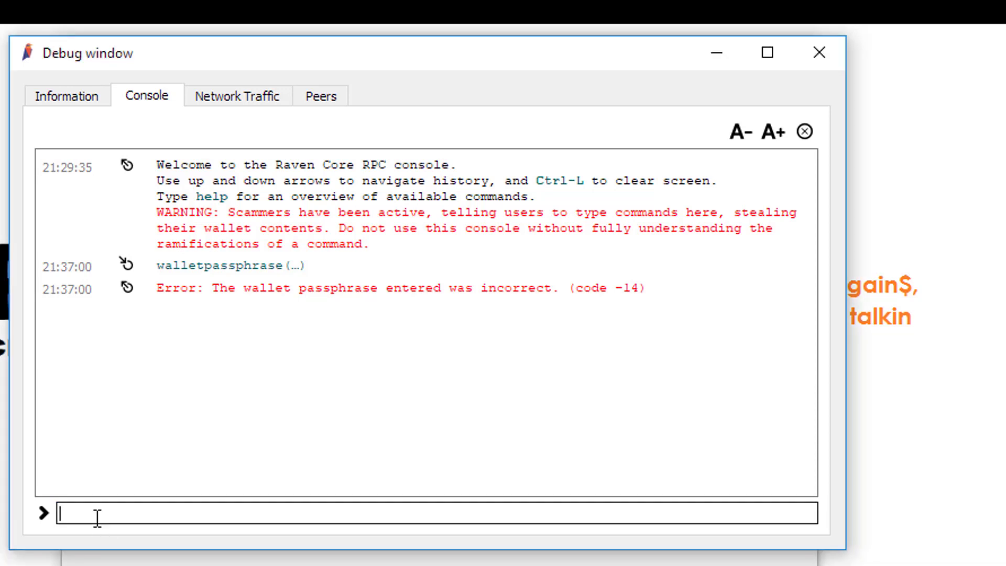
key(ctrl+v)
key(Return)
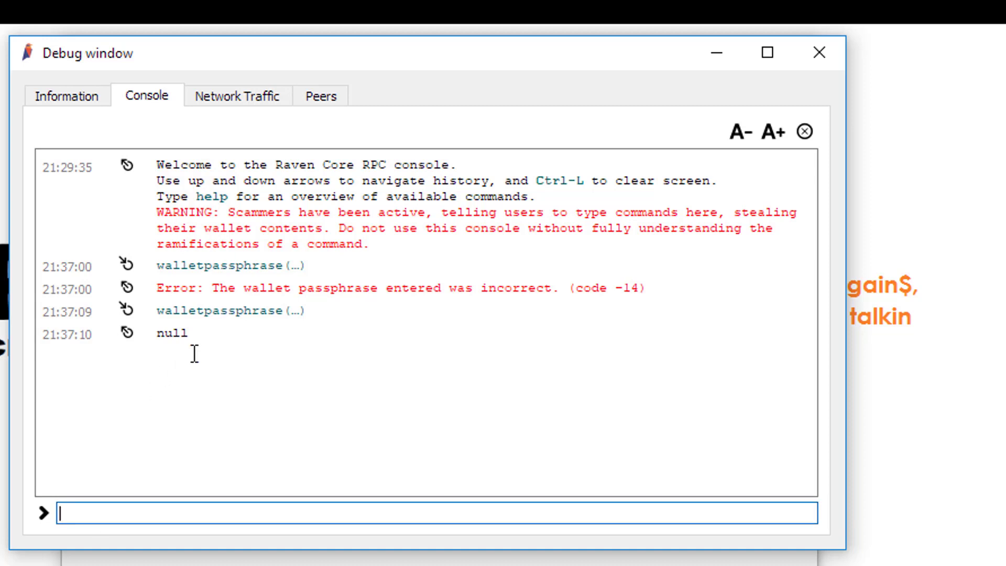
drag(189, 332, 149, 329)
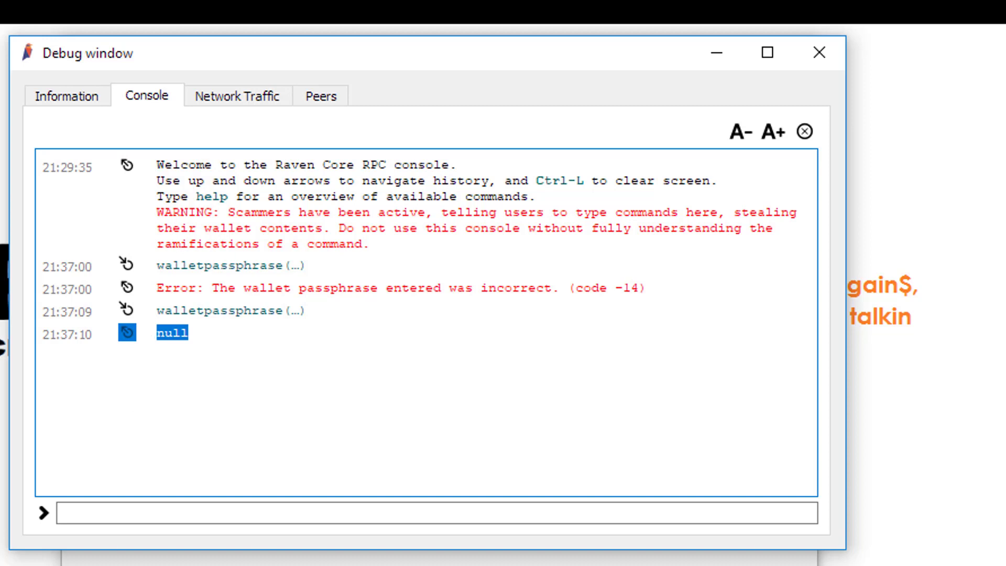
- Try to export the wallet's private keys with dumpwallet "c:\myravenkeys.txt"
click(148, 519)
text(dump)
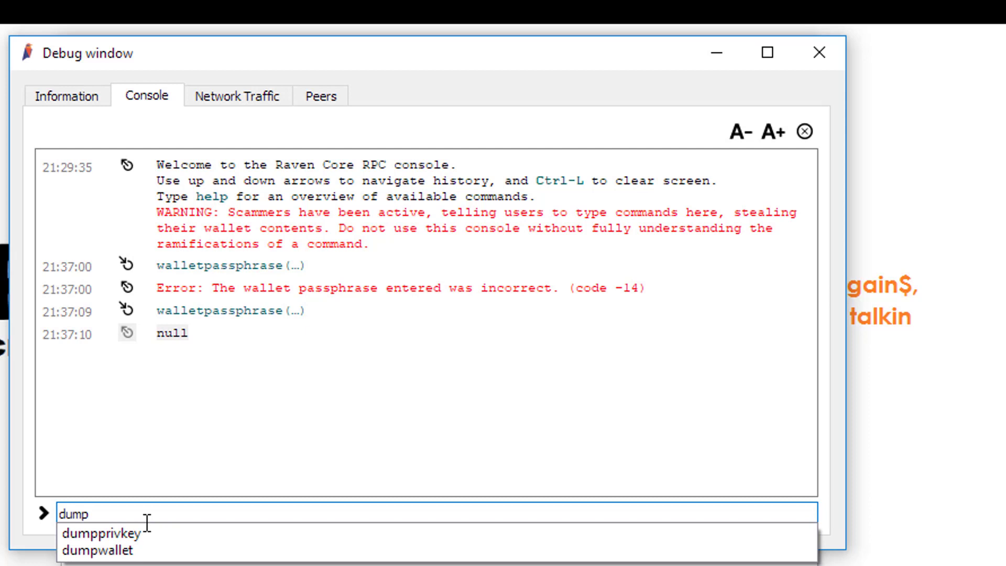
key(Down)
key(Down)
key(Tab)
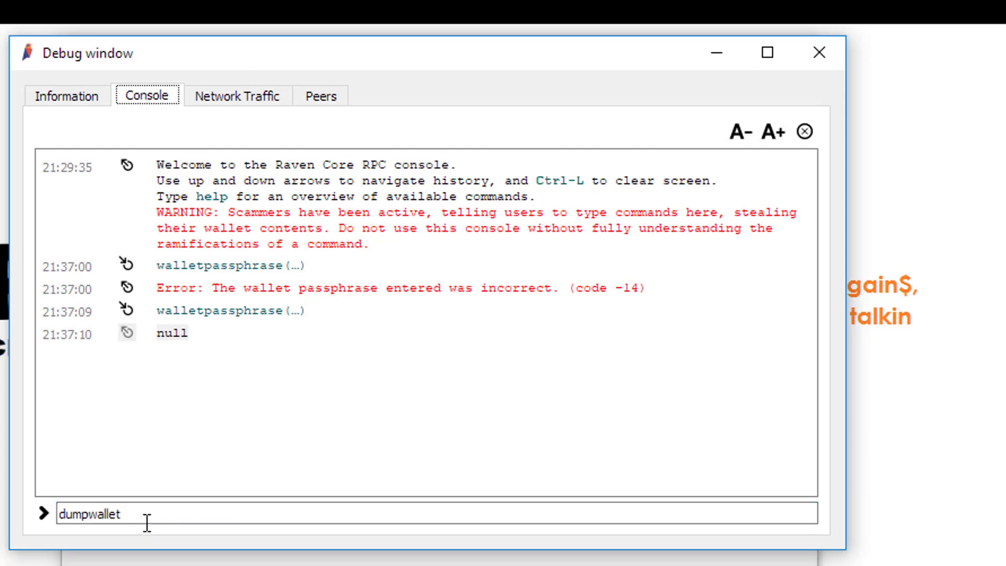
click(143, 519)
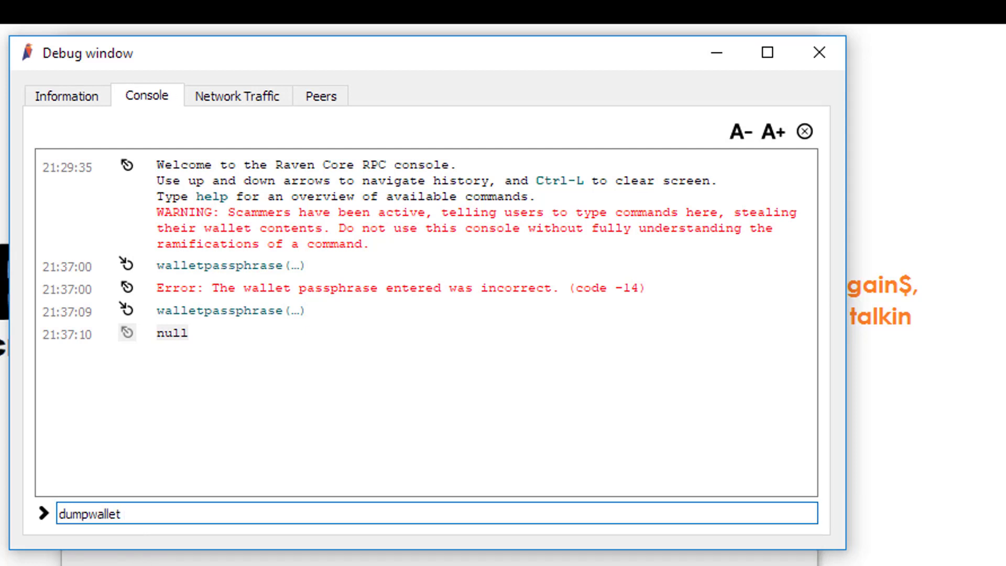
text(")
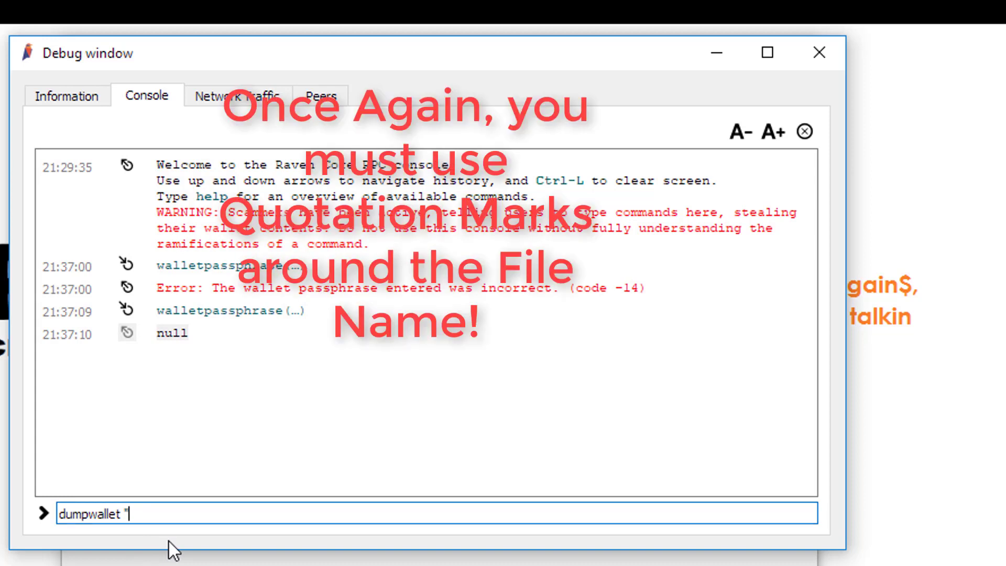
text(c:\my)
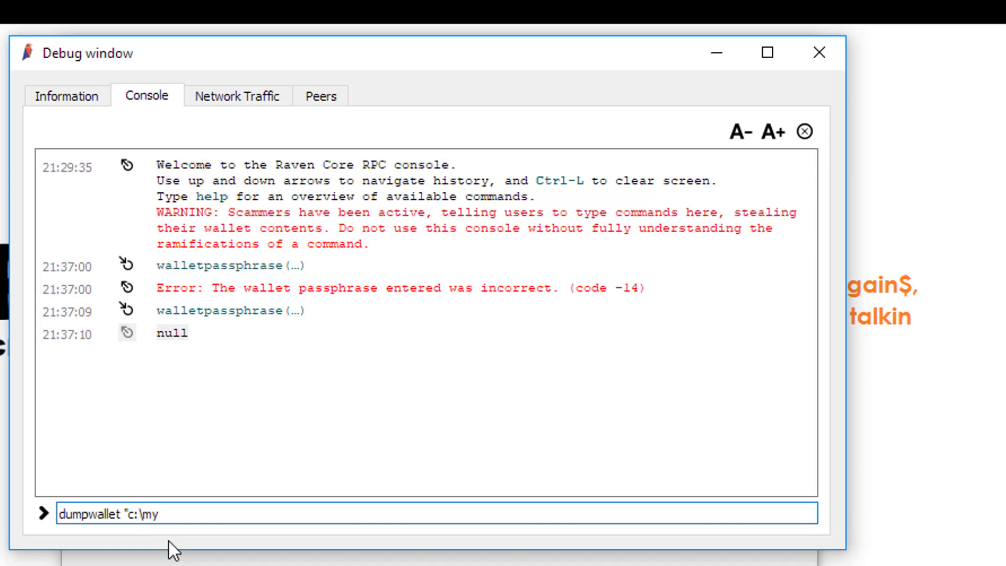
text(keys)
text(.txt")
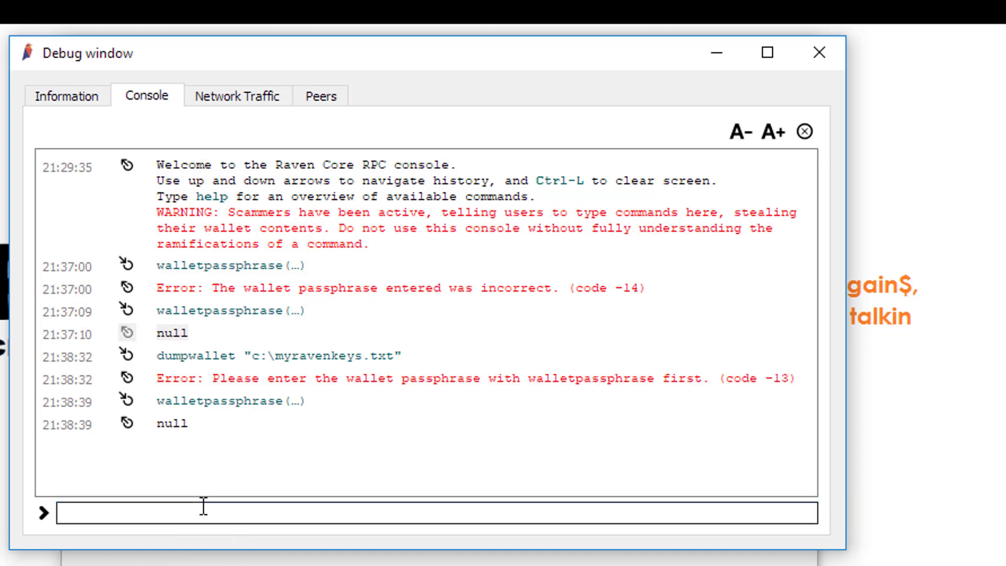
- Try to export the wallet's private keys with dumpwallet "c:\mykeys.text"
text(dumpwallet ")
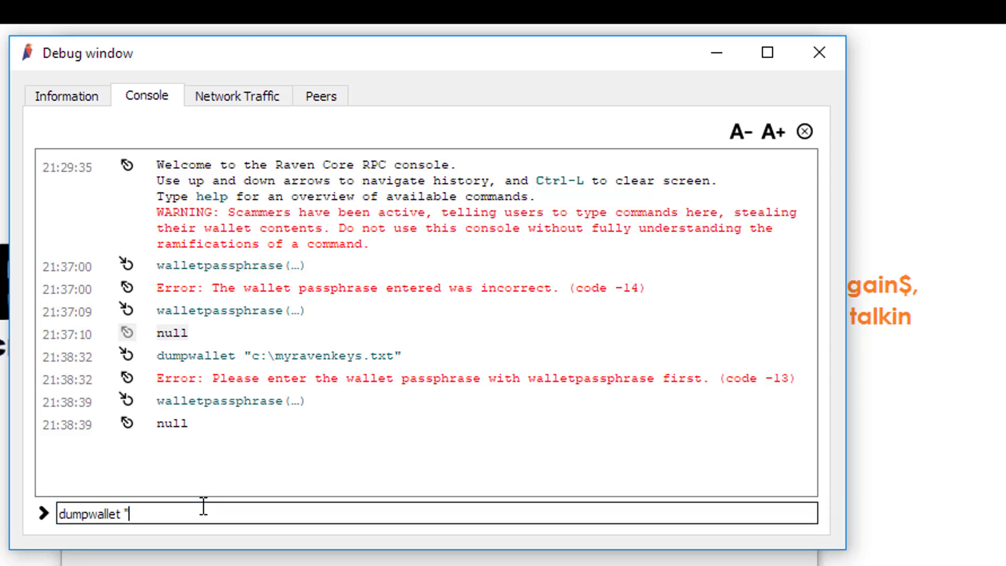
text(c:\mykeys.text")
key(Return)
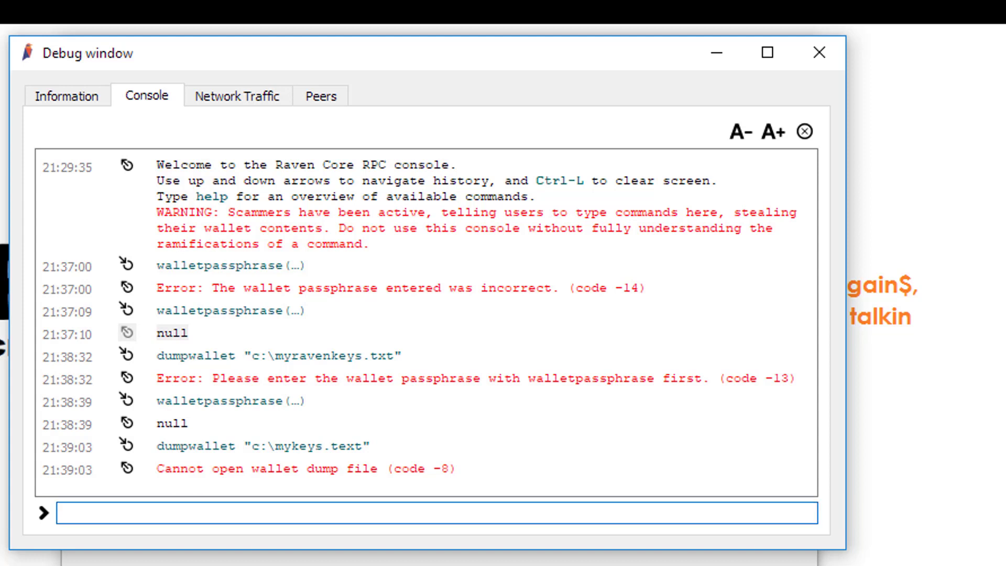
- Switch to a new File Explorer window and open the folder C:\Users\SLOBOT1
key(super)
key(super+e)
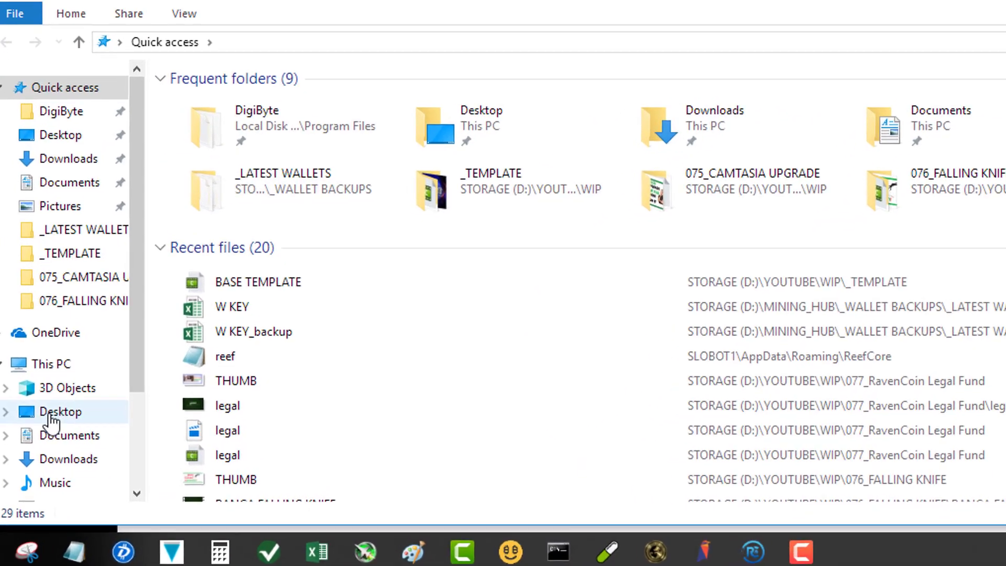
scroll(236, 483, down, 1)
scroll(16, 414, down, 1)
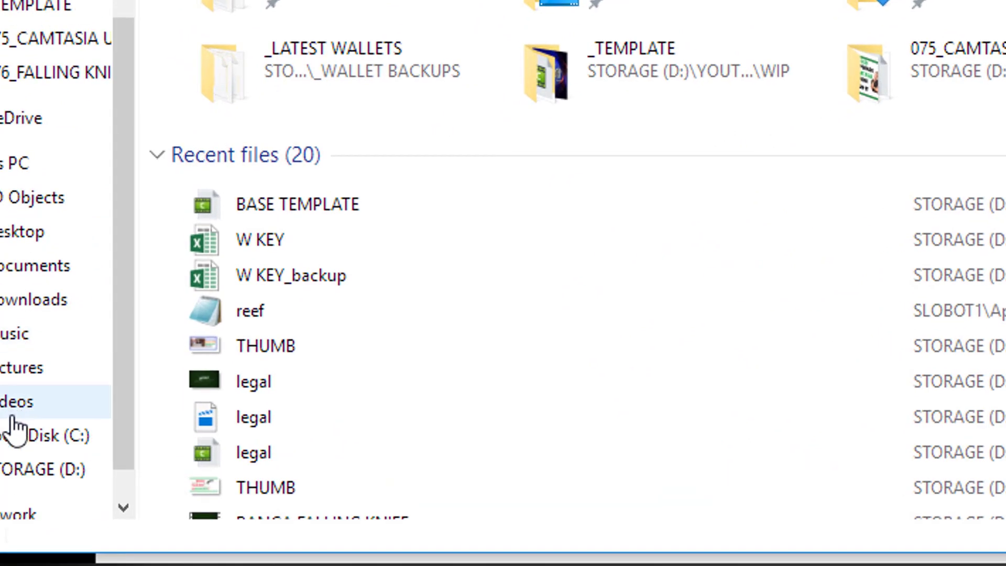
click(105, 437)
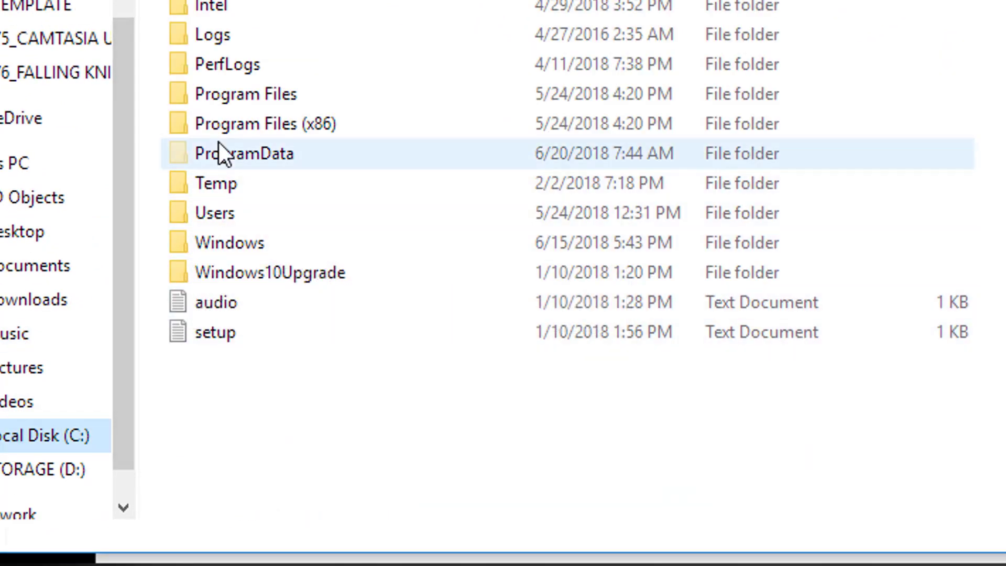
double_click(221, 212)
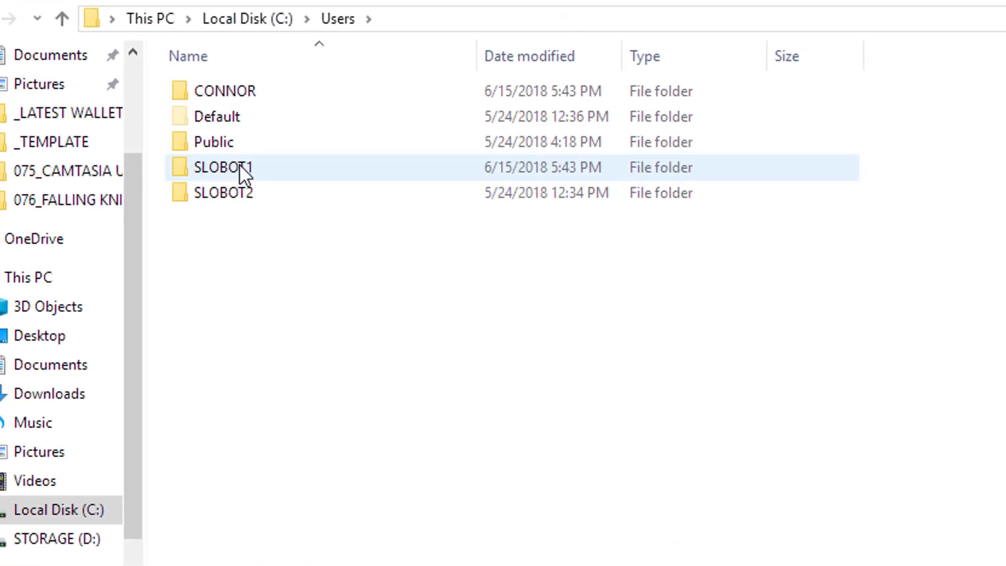
double_click(239, 164)
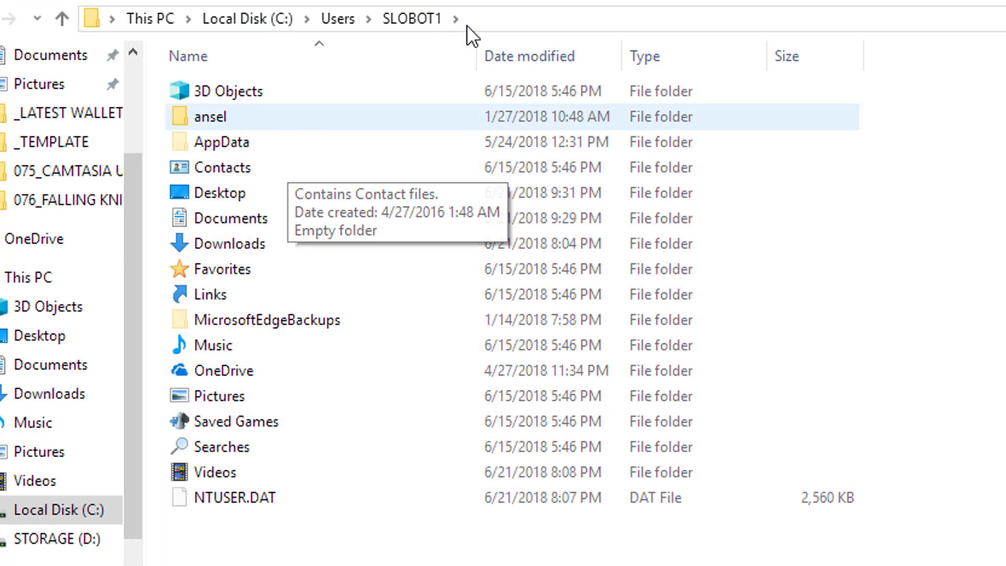
- Copy the full path of the SLOBOT1 user folder from File Explorer
click(493, 16)
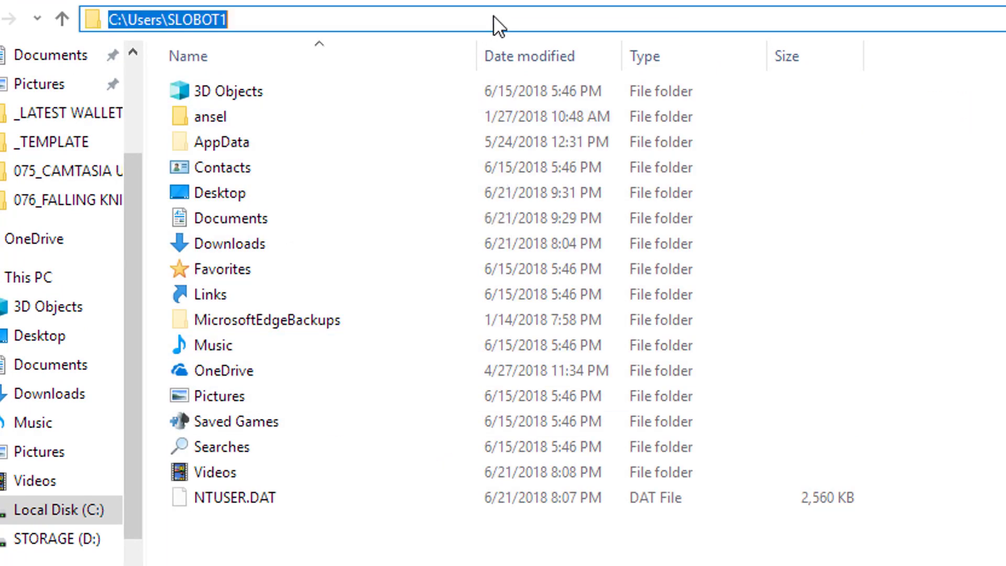
right_click(195, 21)
click(234, 95)
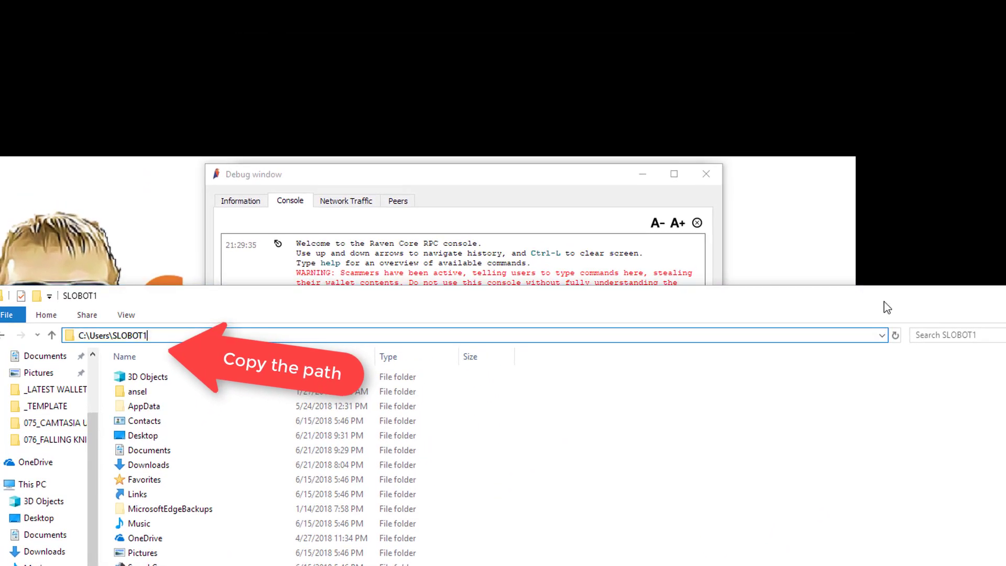
- Switch to the Raven Core console and dump the wallet with dumpwallet "C:\Users\SLOBOT1\keys.txt", using the copied folder path
click(487, 400)
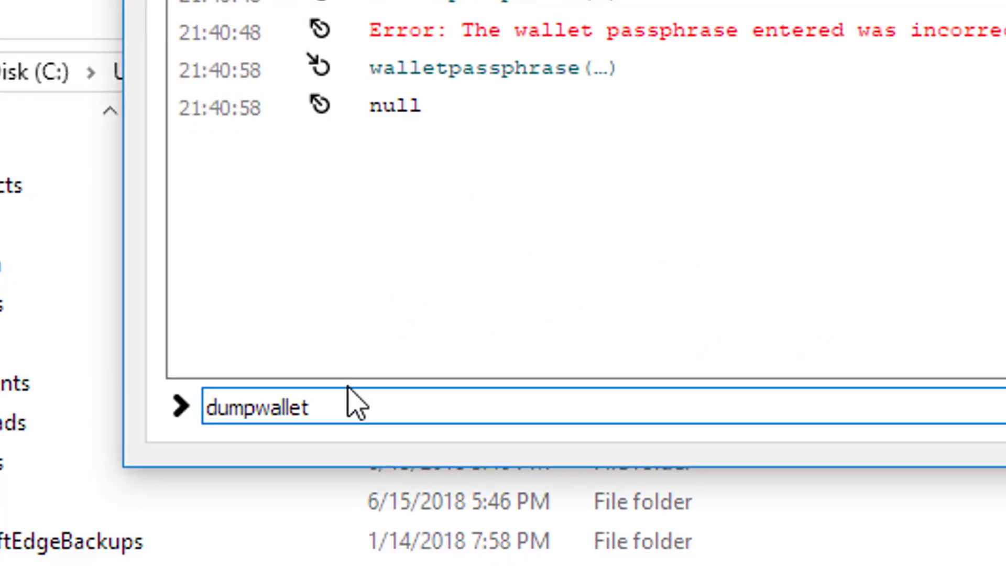
text(")
key(ctrl+v)
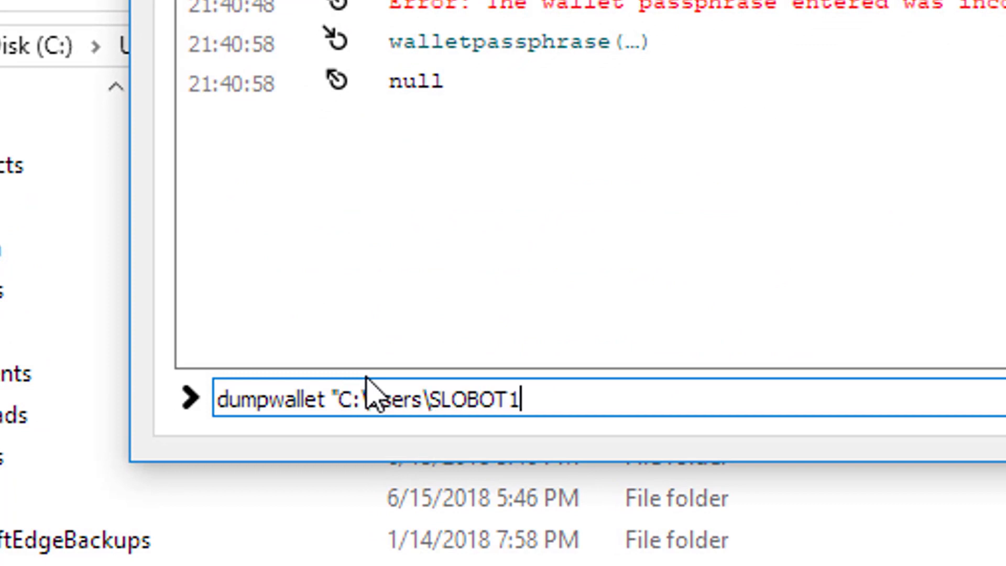
text(")
key(BackSpace)
text(\keys.txt)
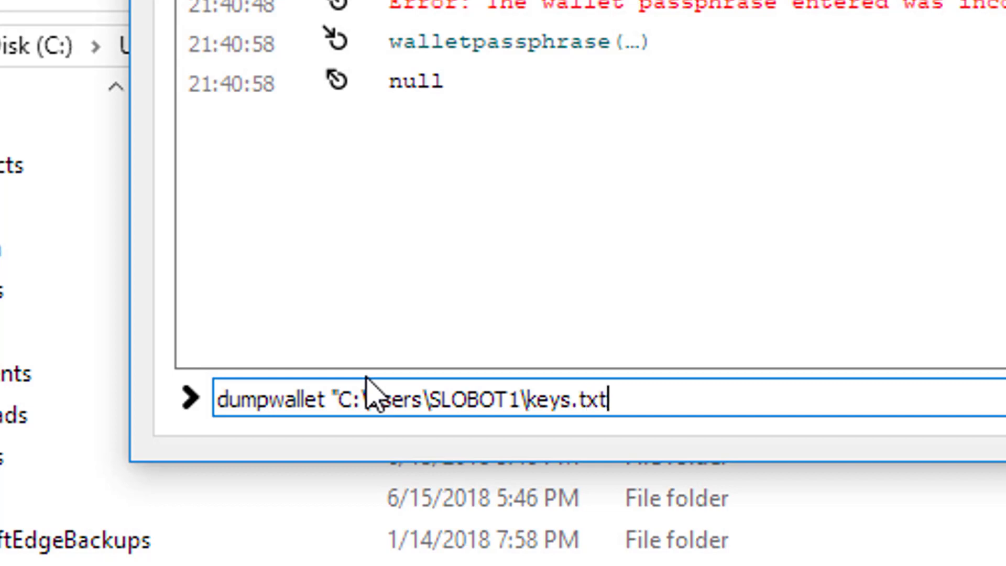
text(")
key(Return)
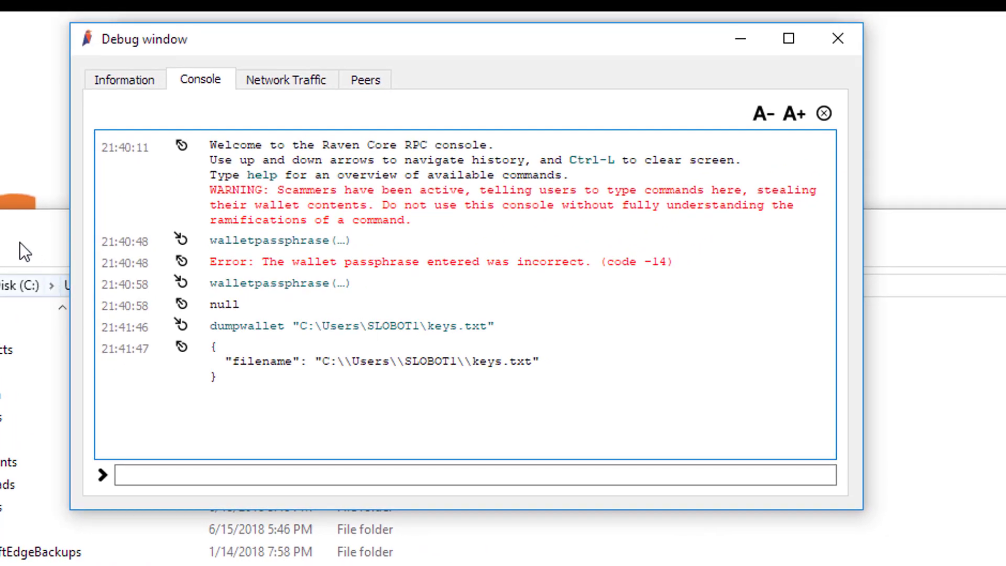
- Switch to File Explorer and select the exported keys text file in the SLOBOT1 folder
click(20, 242)
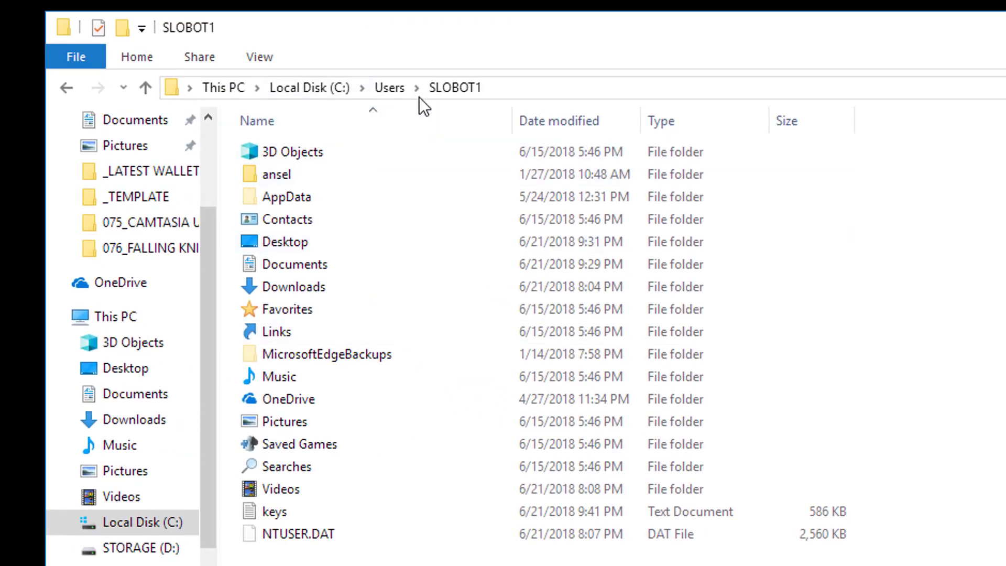
click(279, 508)
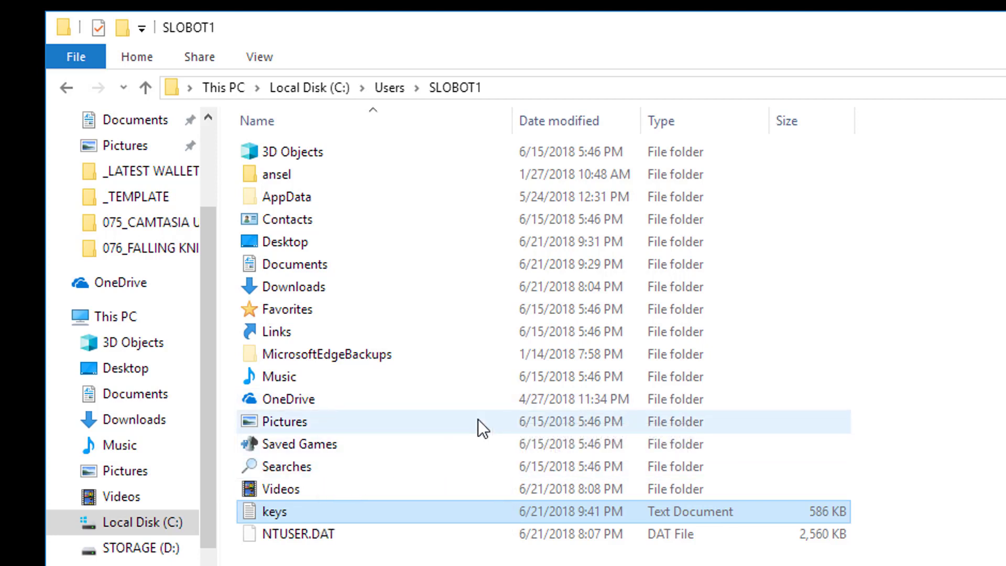
mouse_move(478, 419)
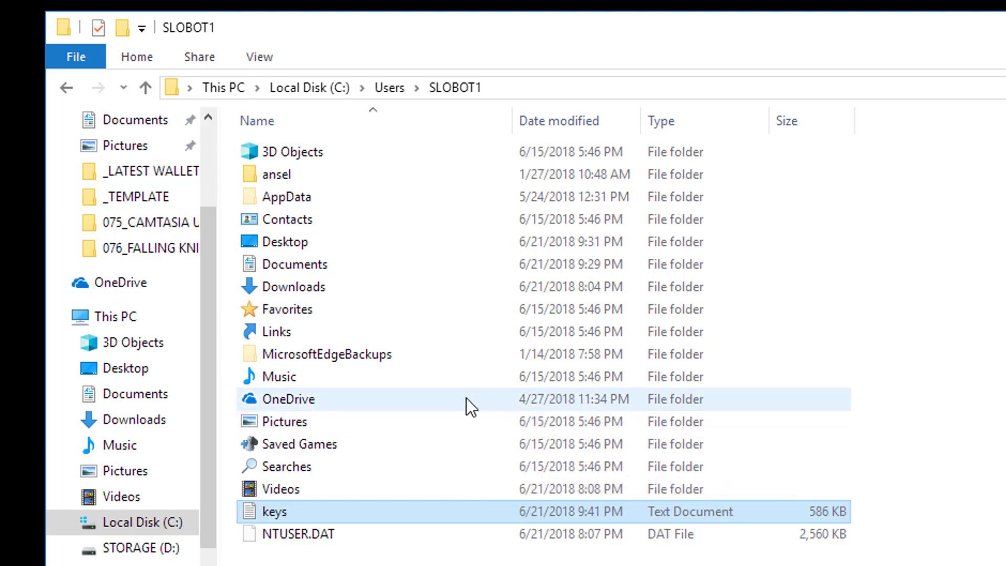
mouse_move(467, 398)
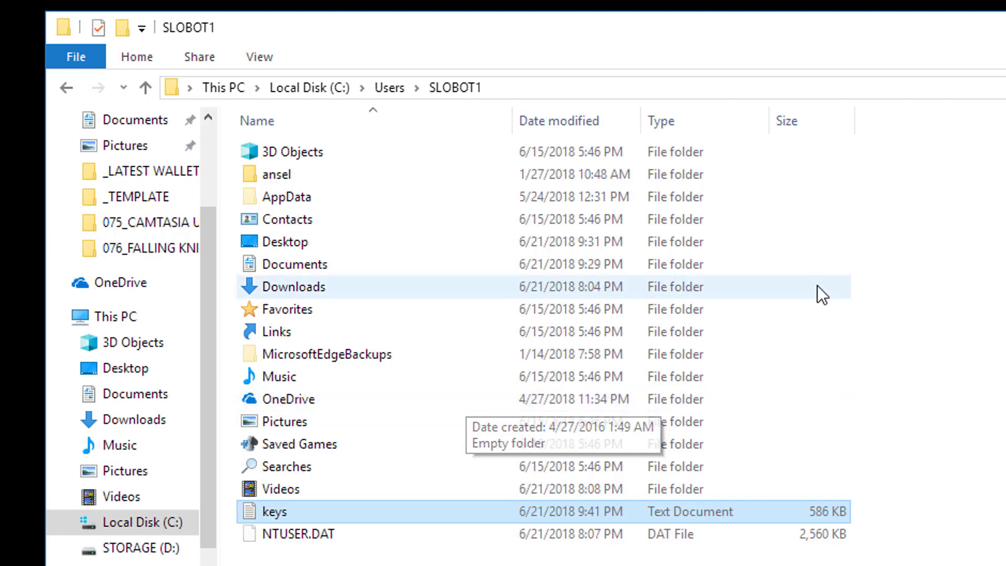